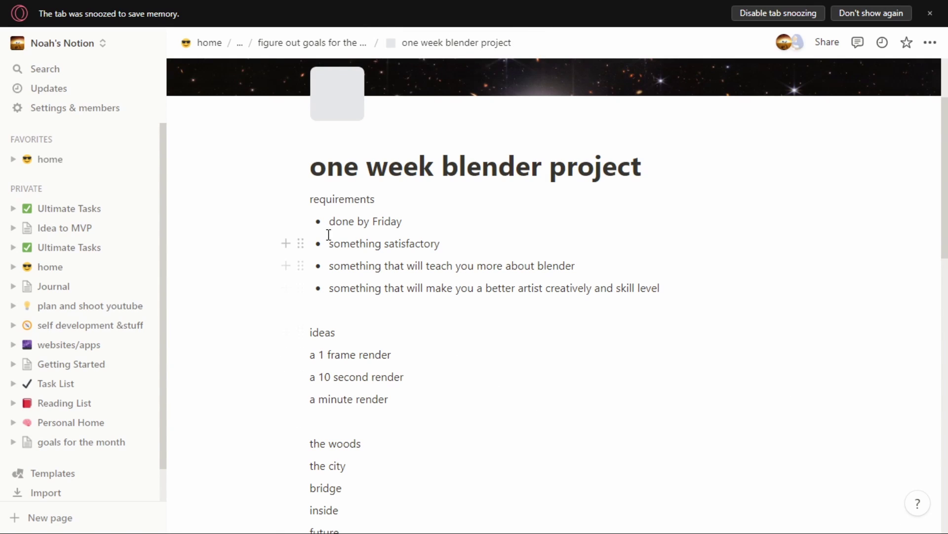
Review the blender project's requirements, the render-length ideas and the setting ideas from the woods to past
{"action": "left_click_drag", "start_coordinate": [329, 221], "coordinate": [396, 221]}
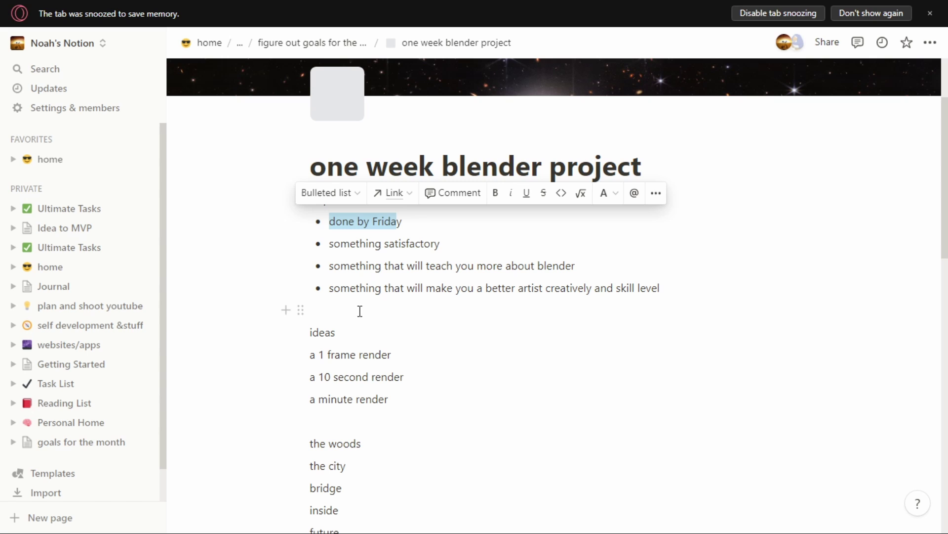
{"action": "left_click_drag", "start_coordinate": [328, 267], "coordinate": [690, 301]}
{"action": "left_click", "coordinate": [683, 309]}
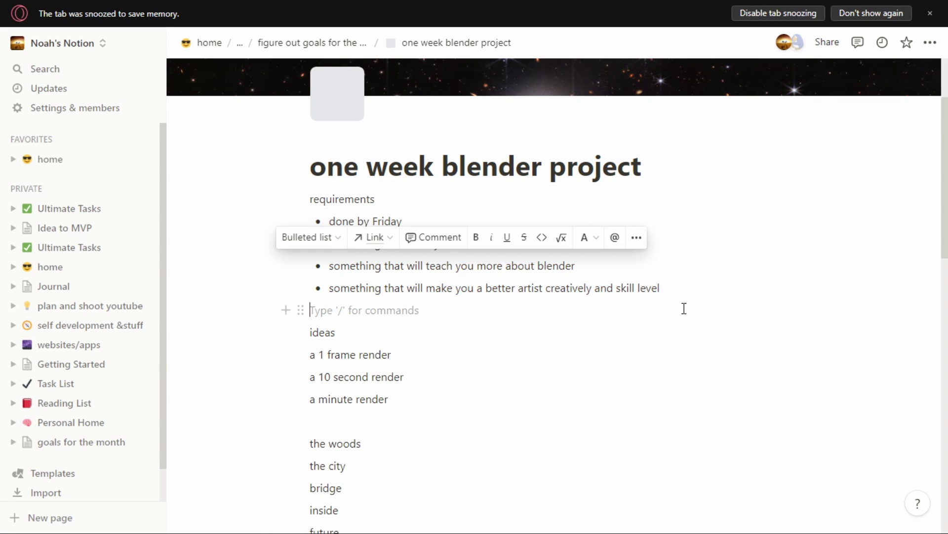
{"action": "scroll", "coordinate": [473, 364], "scroll_direction": "down", "scroll_amount": 3}
{"action": "left_click_drag", "start_coordinate": [312, 216], "coordinate": [406, 286]}
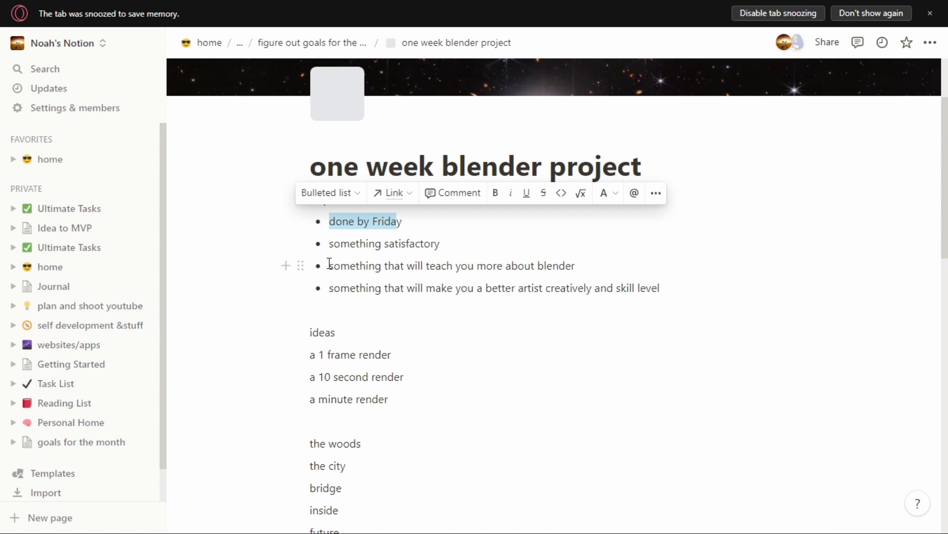
{"action": "left_click_drag", "start_coordinate": [329, 264], "coordinate": [682, 301]}
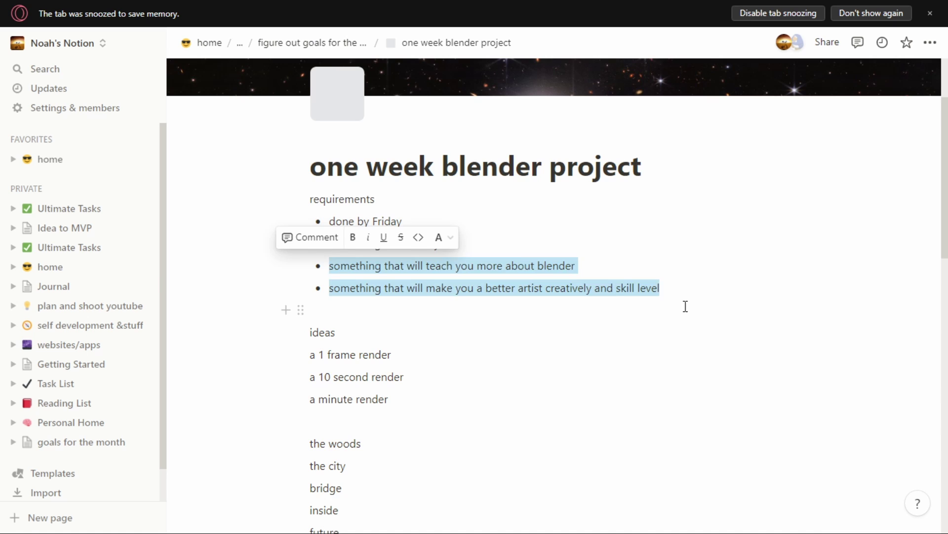
{"action": "left_click", "coordinate": [684, 309]}
{"action": "scroll", "coordinate": [444, 341], "scroll_direction": "down", "scroll_amount": 3}
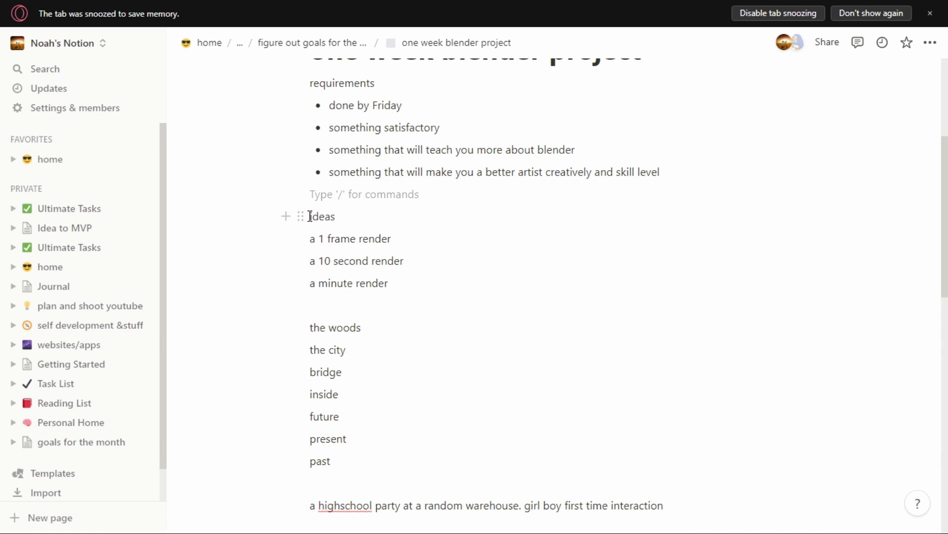
{"action": "left_click_drag", "start_coordinate": [311, 216], "coordinate": [404, 284]}
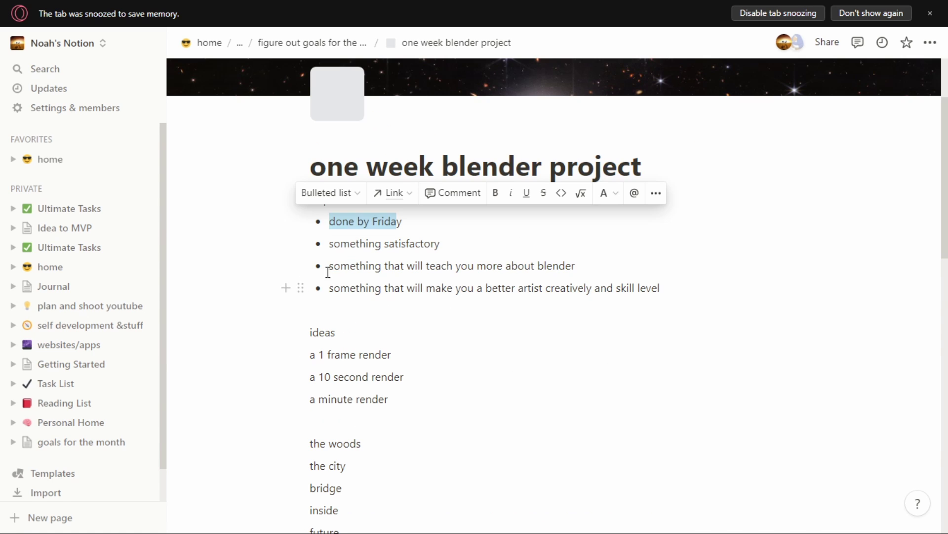
{"action": "left_click_drag", "start_coordinate": [328, 273], "coordinate": [690, 301]}
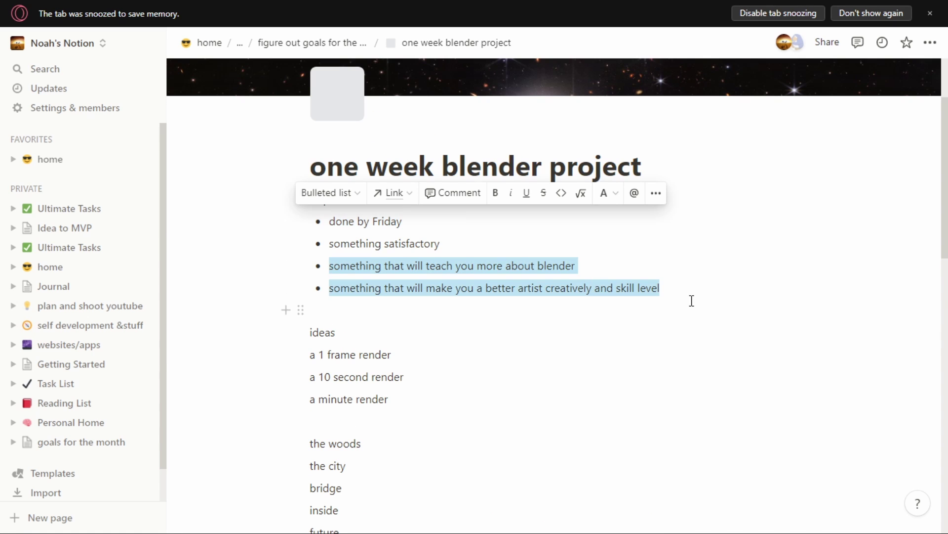
{"action": "left_click", "coordinate": [681, 310]}
{"action": "scroll", "coordinate": [473, 365], "scroll_direction": "down", "scroll_amount": 2}
{"action": "scroll", "coordinate": [472, 365], "scroll_direction": "down", "scroll_amount": 1}
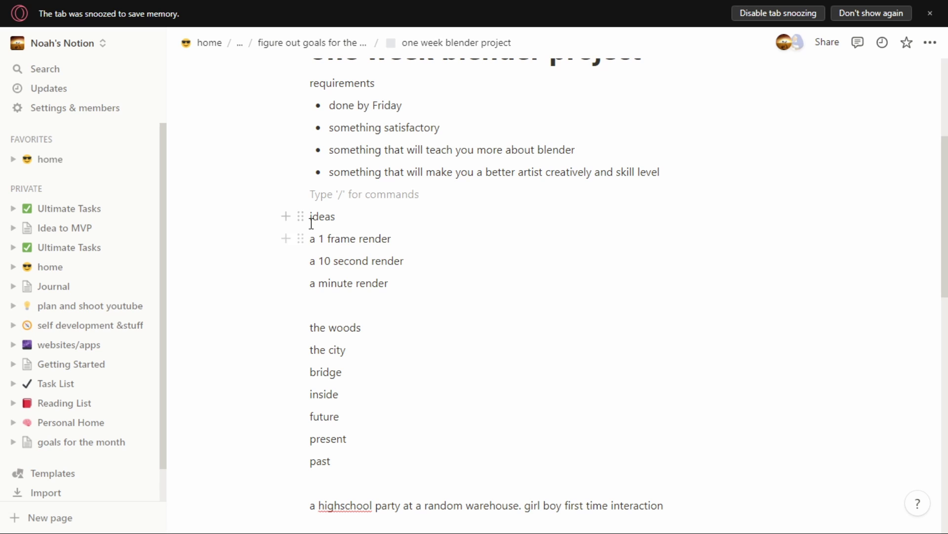
{"action": "left_click_drag", "start_coordinate": [311, 216], "coordinate": [406, 286]}
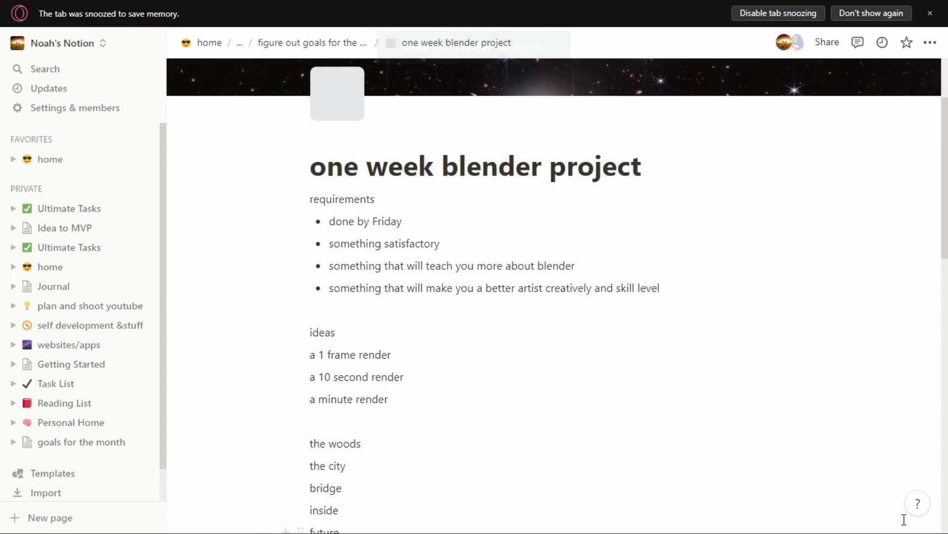
{"action": "scroll", "coordinate": [303, 207], "scroll_direction": "down", "scroll_amount": 4}
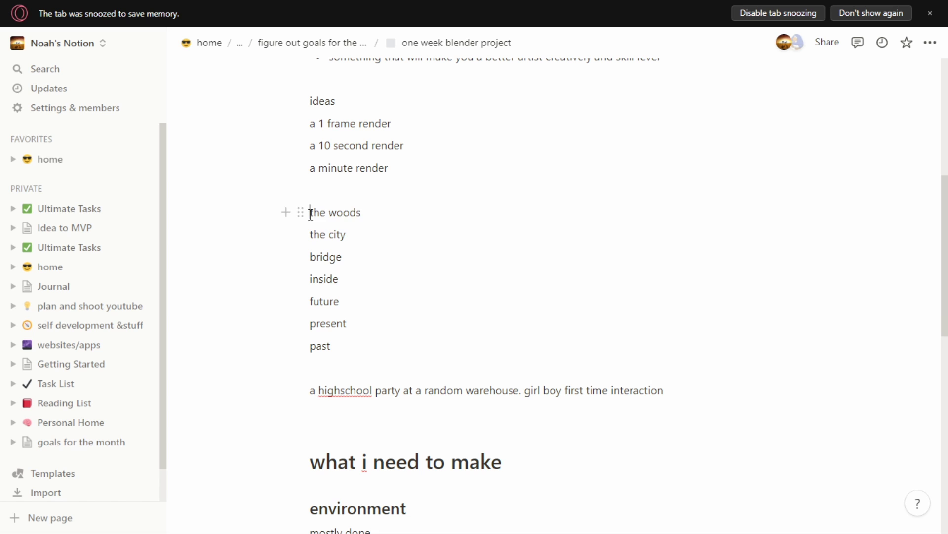
{"action": "left_click_drag", "start_coordinate": [310, 214], "coordinate": [521, 347]}
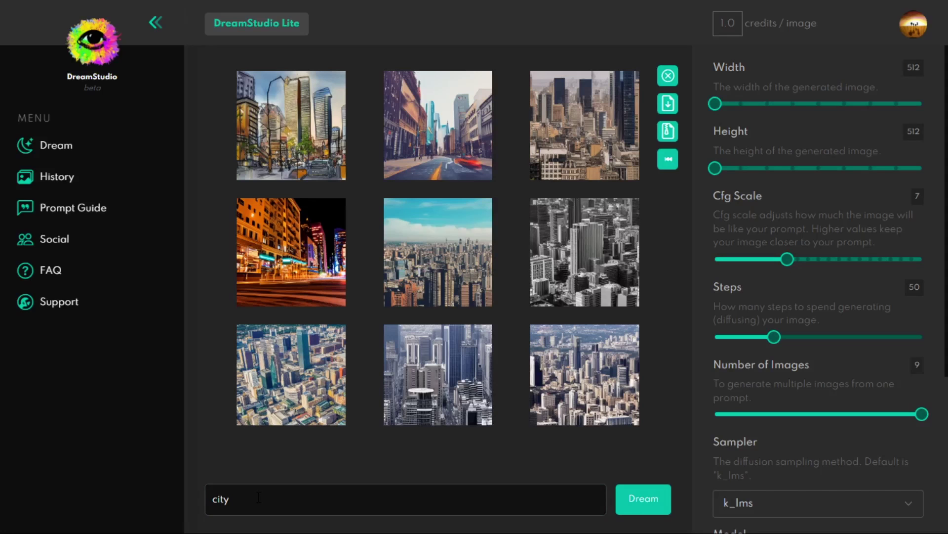
Replace the DreamStudio prompt with "beach party" and generate the images
{"action": "key", "text": "Tab"}
{"action": "key", "text": "BackSpace"}
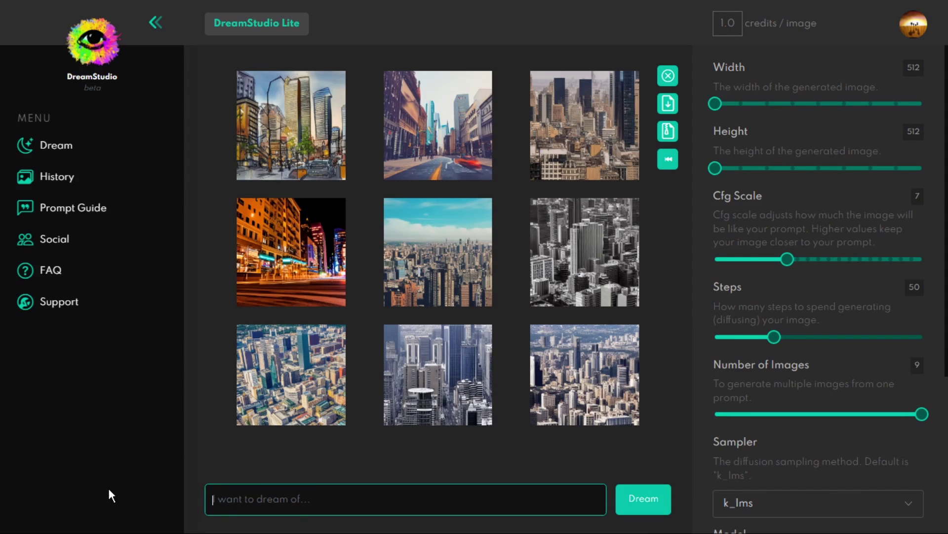
{"action": "type", "text": "beach party"}
{"action": "key", "text": "Return"}
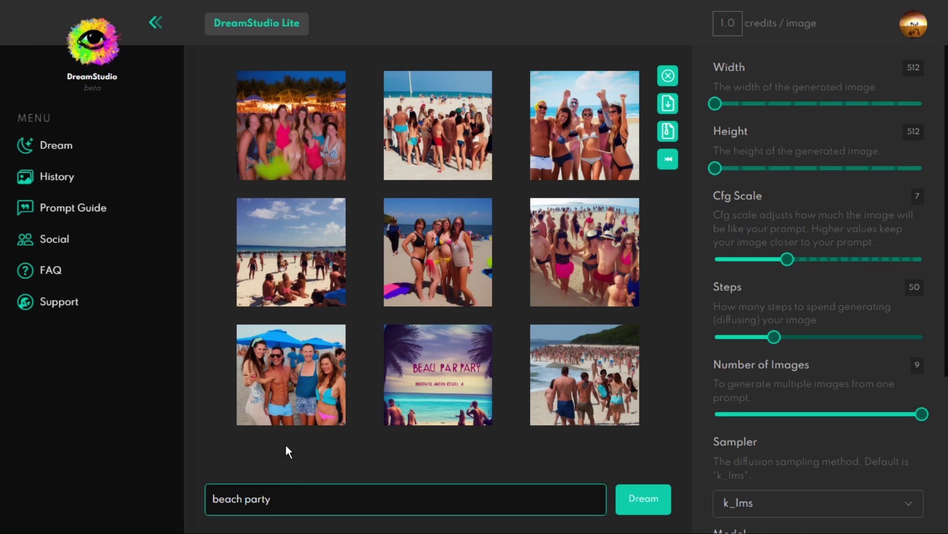
Generate a new set of images from the prompt "warehouse party"
{"action": "key", "text": "ctrl+a"}
{"action": "type", "text": "warehouse party"}
{"action": "key", "text": "Return"}
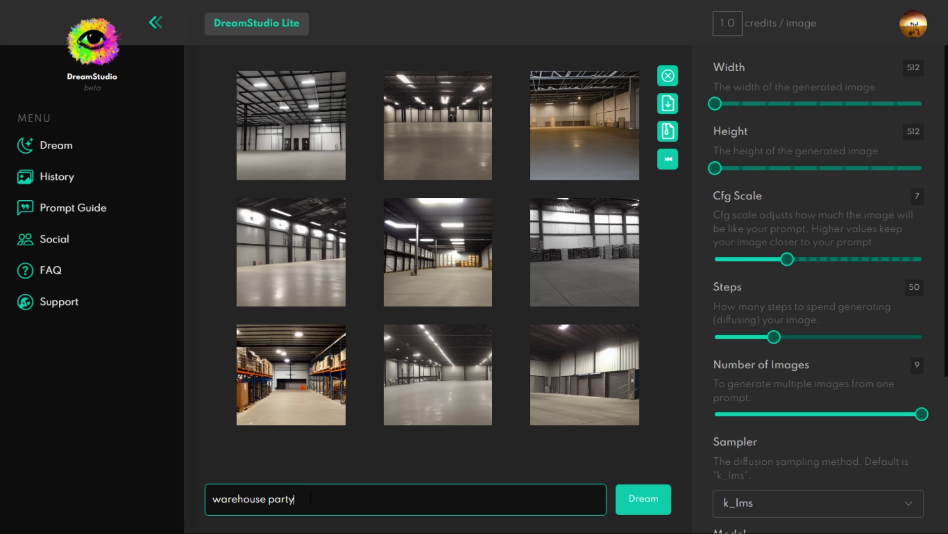
Reword the prompt as "party in a warehouse" and generate another set of images
{"action": "left_click_drag", "start_coordinate": [311, 498], "coordinate": [270, 501]}
{"action": "key", "text": "BackSpace"}
{"action": "key", "text": "BackSpace"}
{"action": "key", "text": "BackSpace"}
{"action": "key", "text": "BackSpace"}
{"action": "key", "text": "BackSpace"}
{"action": "key", "text": "BackSpace"}
{"action": "key", "text": "BackSpace"}
{"action": "key", "text": "BackSpace"}
{"action": "key", "text": "BackSpace"}
{"action": "key", "text": "BackSpace"}
{"action": "key", "text": "BackSpace"}
{"action": "type", "text": "party in a"}
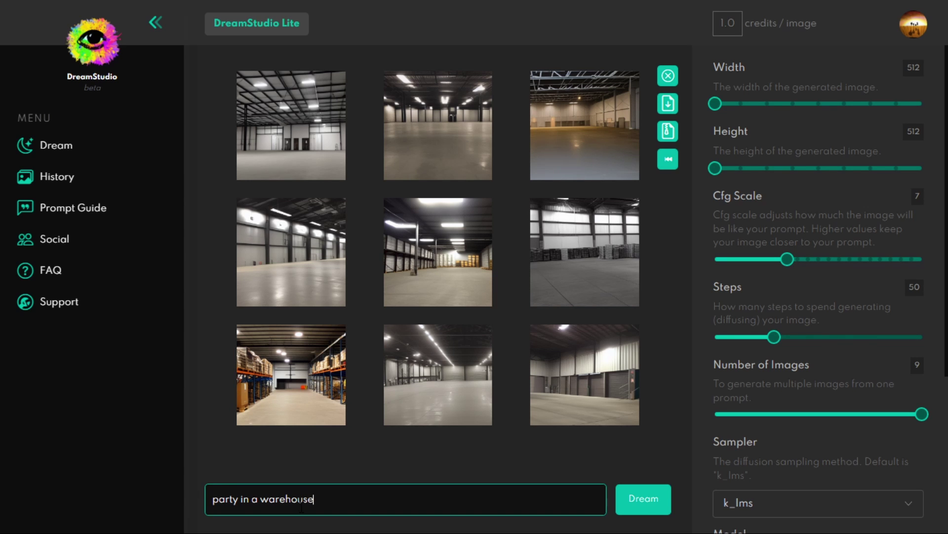
{"action": "key", "text": "Return"}
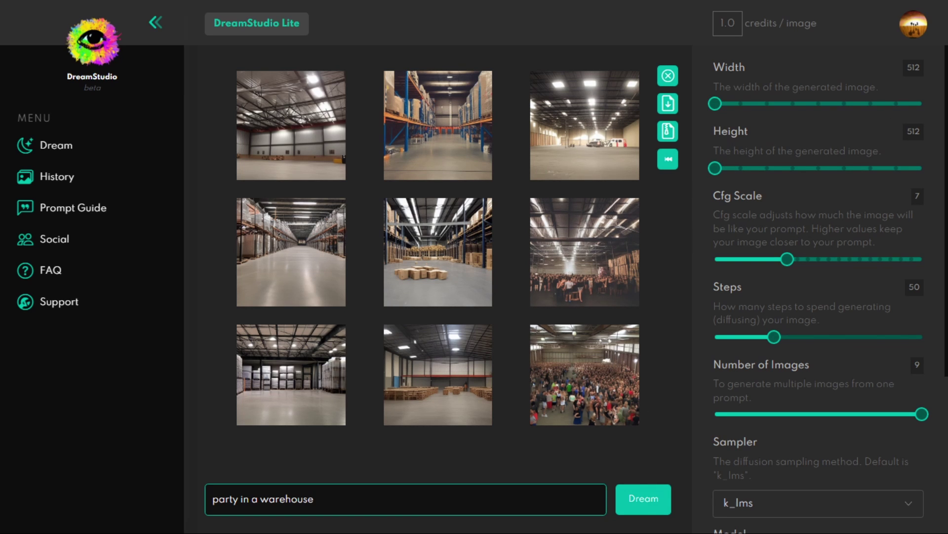
Switch back to the Notion project page and review the highschool warehouse party idea and the sections on what to make
{"action": "key", "text": "ctrl+Tab"}
{"action": "left_click", "coordinate": [498, 344]}
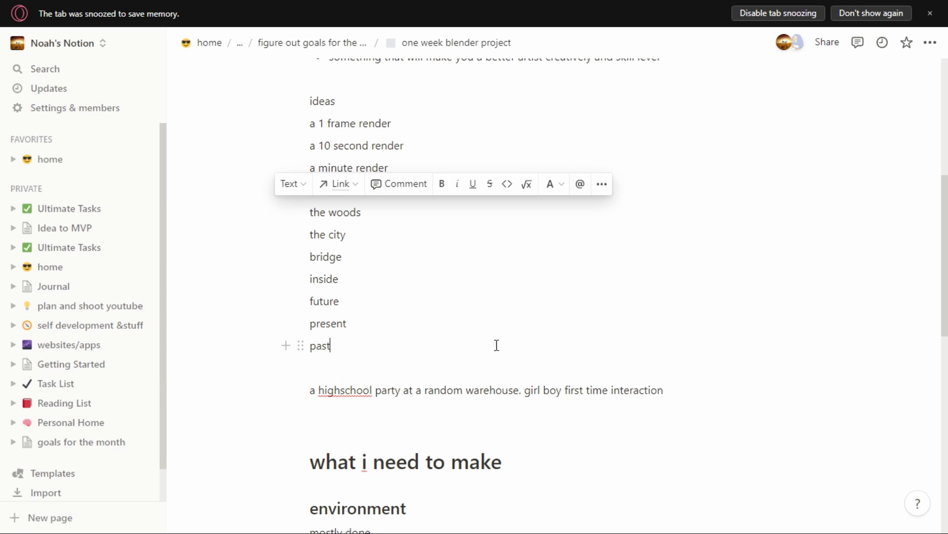
{"action": "scroll", "coordinate": [592, 406], "scroll_direction": "down", "scroll_amount": 2}
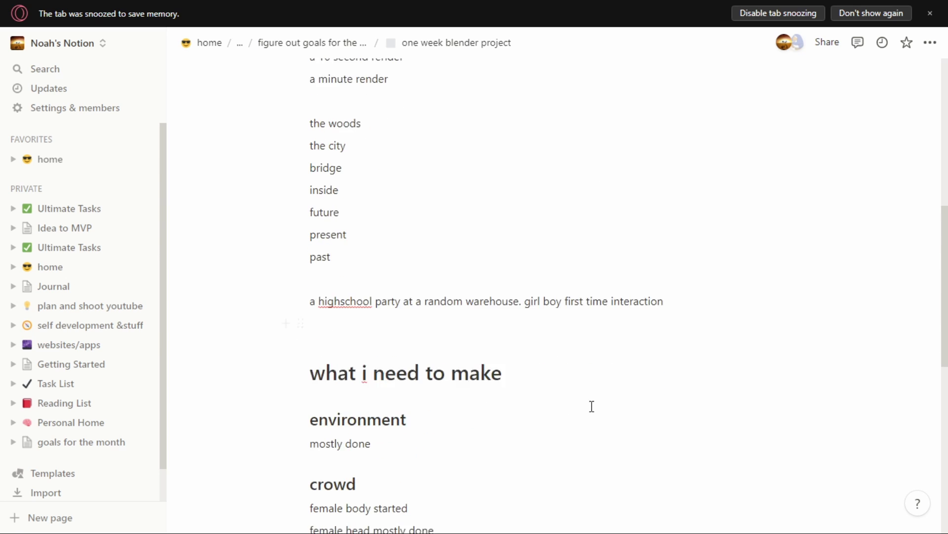
{"action": "scroll", "coordinate": [592, 406], "scroll_direction": "down", "scroll_amount": 1}
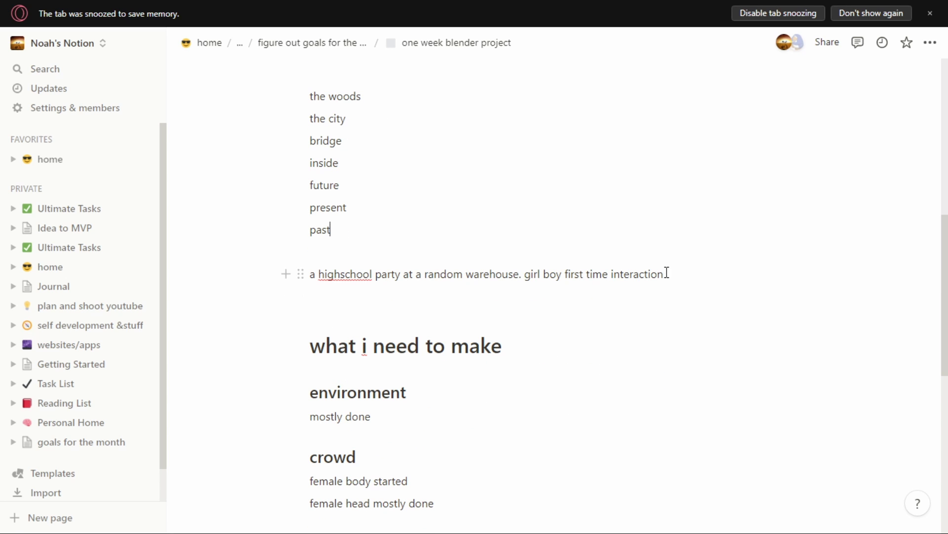
{"action": "left_click_drag", "start_coordinate": [666, 274], "coordinate": [396, 271]}
{"action": "left_click", "coordinate": [516, 310]}
{"action": "scroll", "coordinate": [516, 310], "scroll_direction": "down", "scroll_amount": 5}
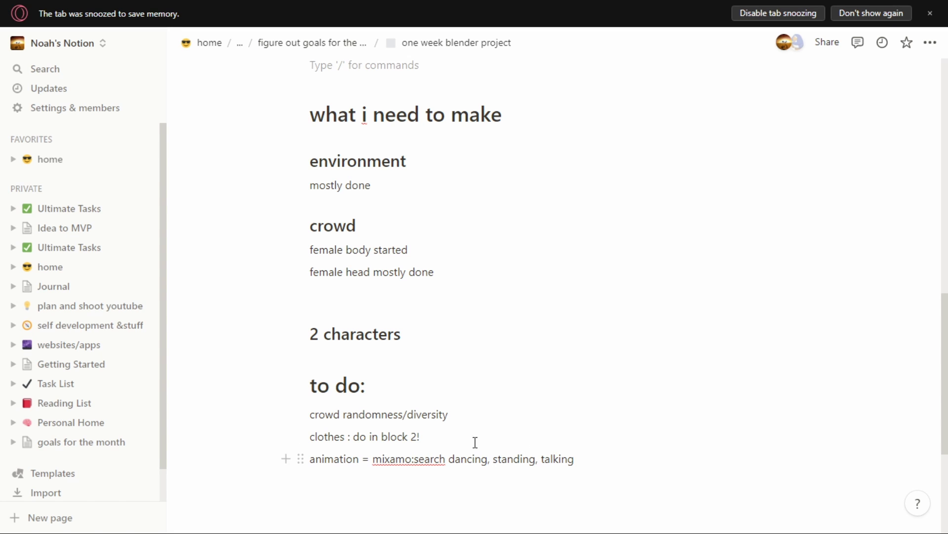
Add "school tests" to the end of the clothes line in the to-do section
{"action": "left_click_drag", "start_coordinate": [428, 439], "coordinate": [309, 440]}
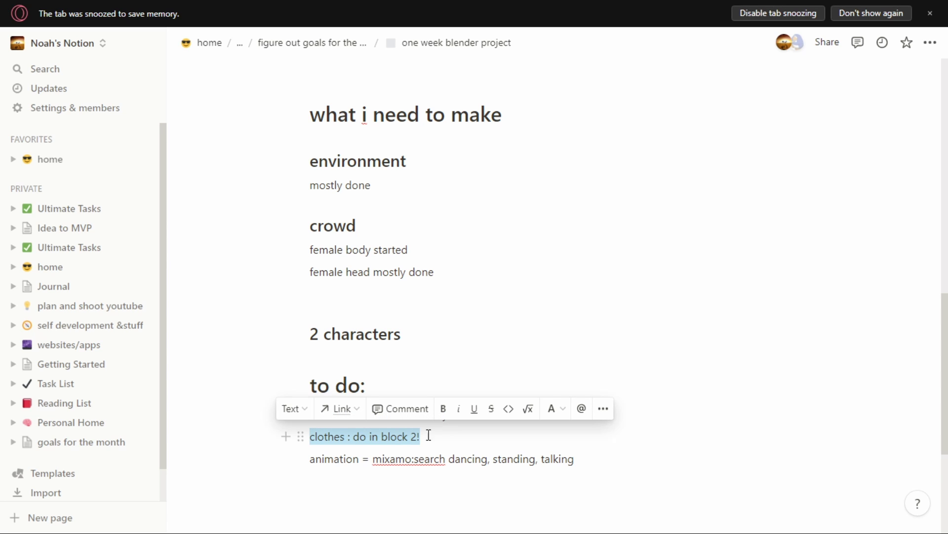
{"action": "left_click", "coordinate": [445, 433]}
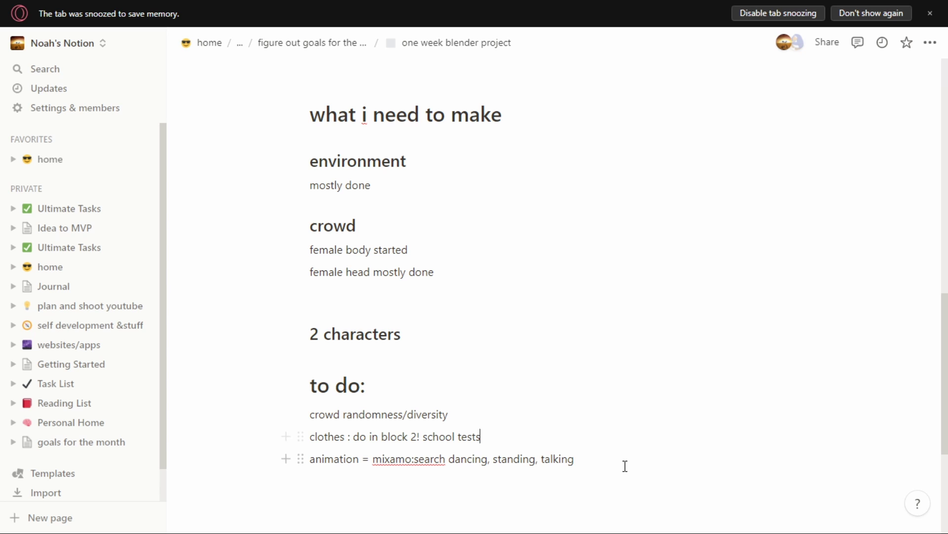
Add more text after "talking" at the end of the animation line in the to-do section
{"action": "left_click_drag", "start_coordinate": [582, 462], "coordinate": [443, 473]}
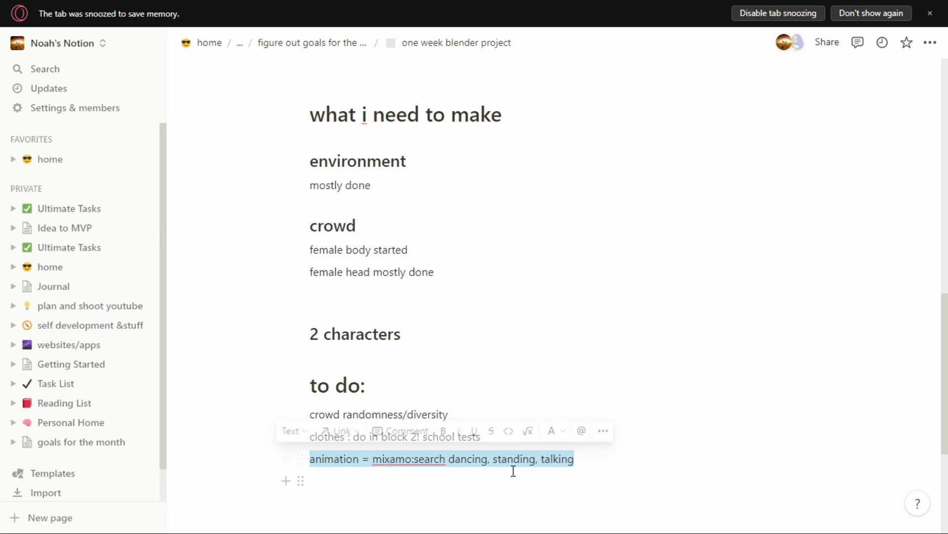
{"action": "left_click", "coordinate": [608, 465]}
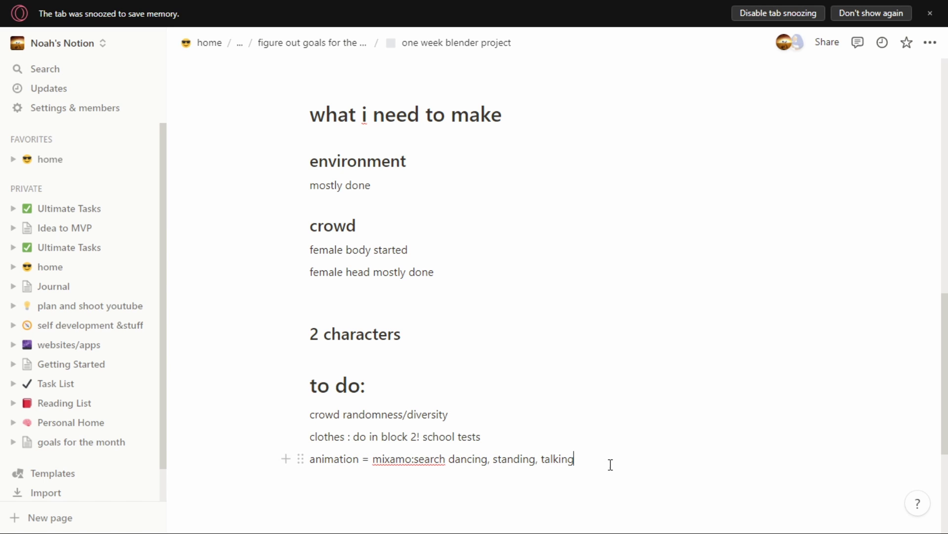
{"action": "type", "text": "fa"}
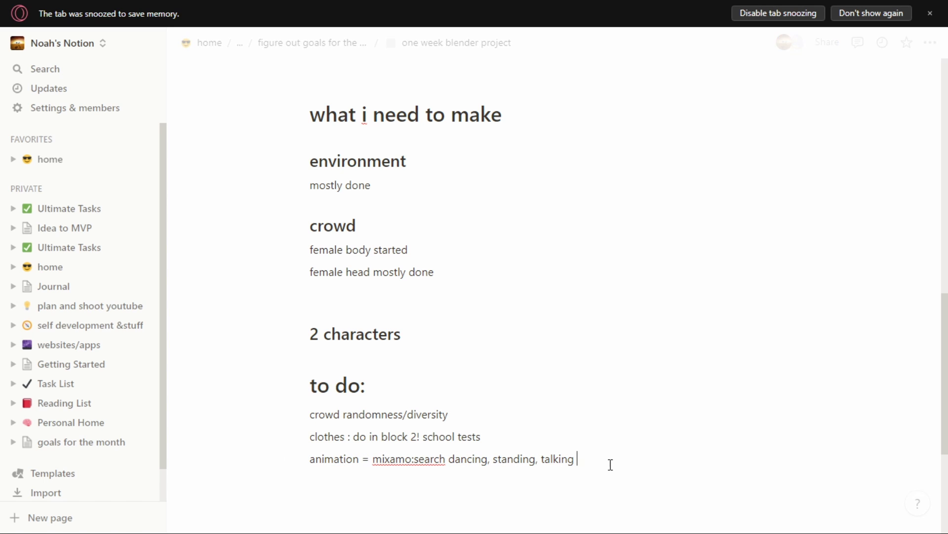